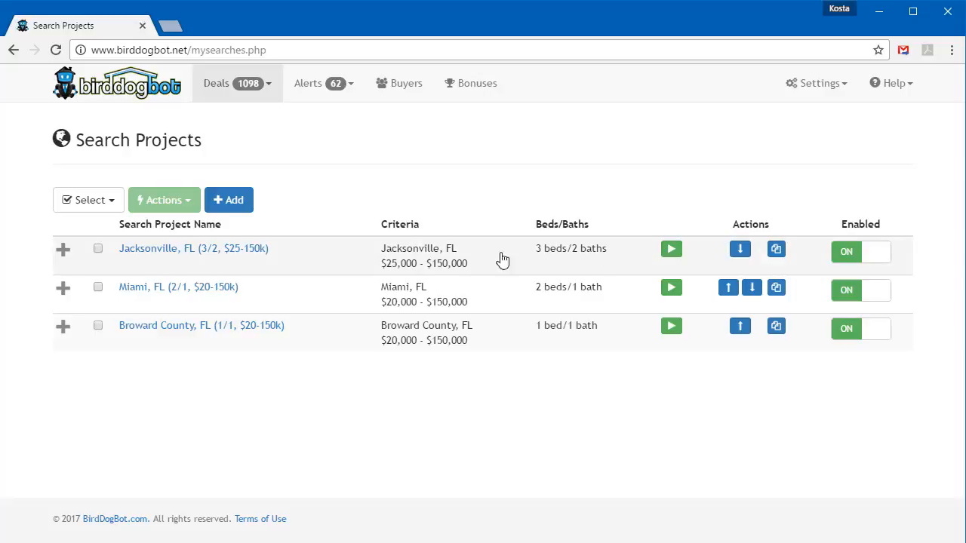
# Open the Jacksonville, FL search project and review its search details, filters and analysis settings.
pyautogui.click(246, 251)
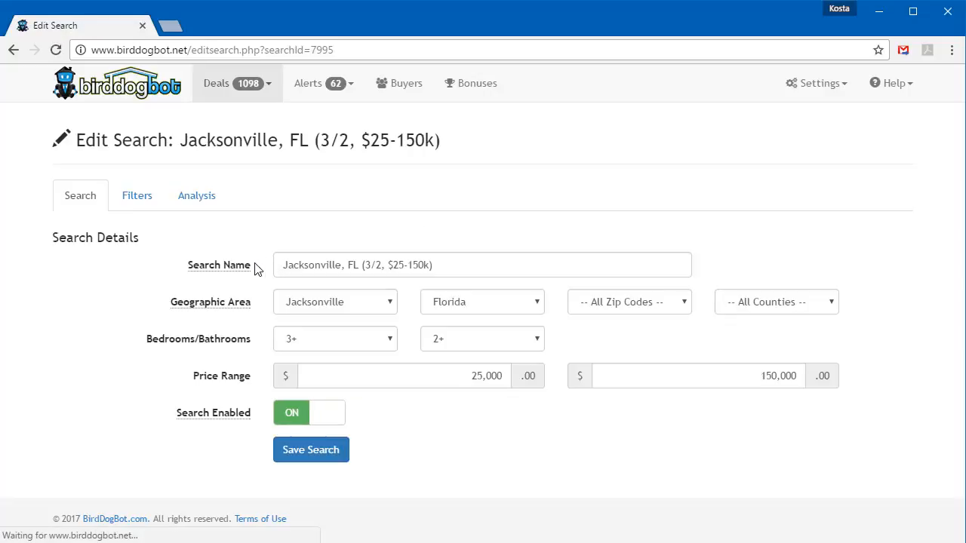
pyautogui.click(134, 202)
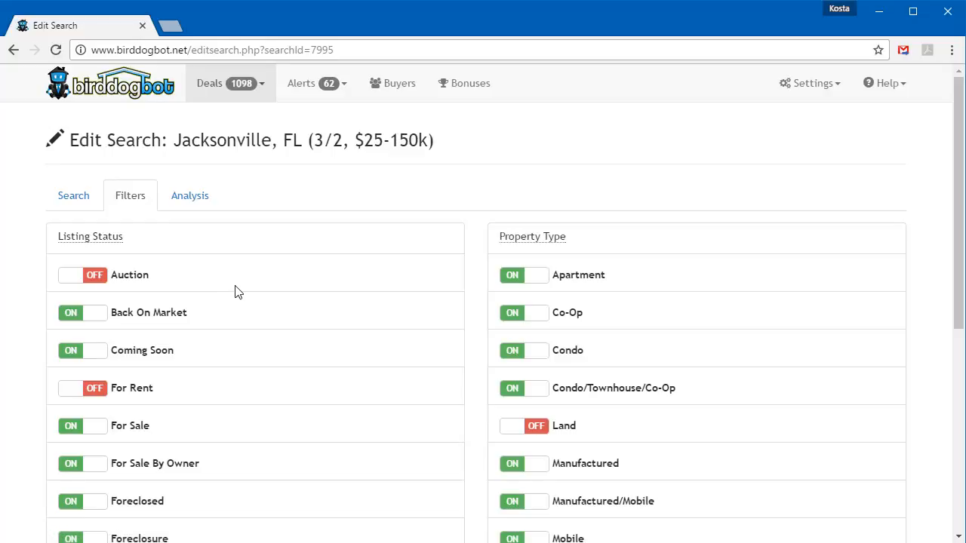
pyautogui.click(185, 198)
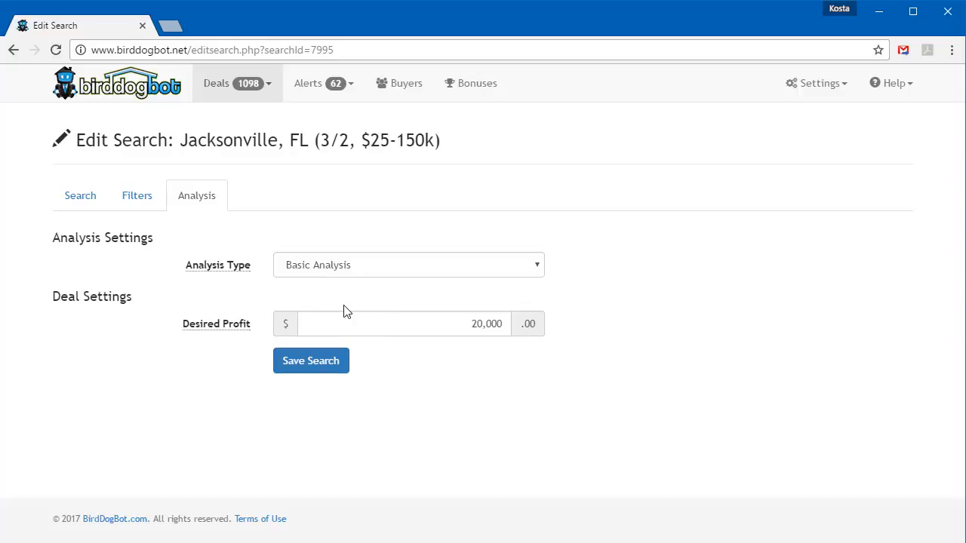
# Switch the search's analysis type to Advanced Analysis and look over its deal settings and expense estimates.
pyautogui.click(463, 326)
pyautogui.moveTo(462, 326); pyautogui.dragTo(509, 324)
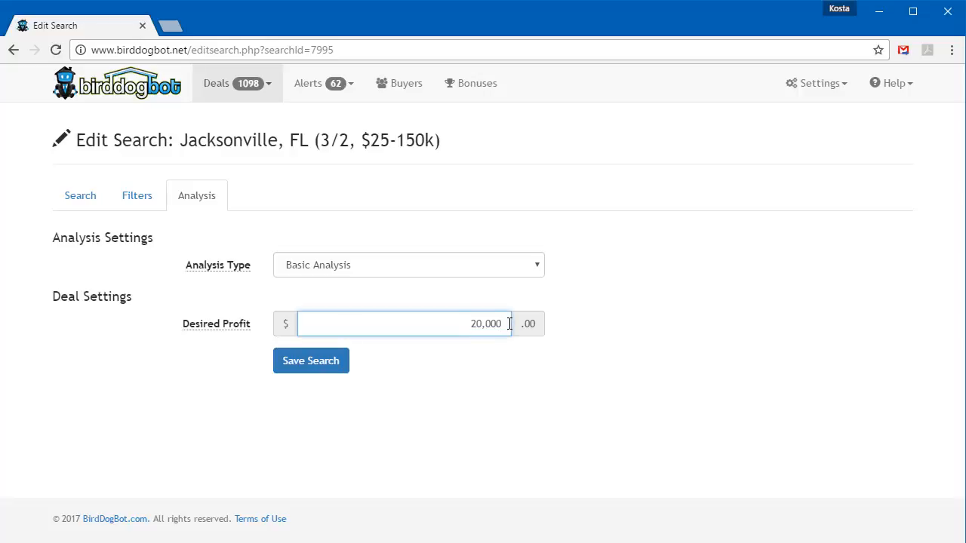
pyautogui.click(507, 324)
pyautogui.click(507, 267)
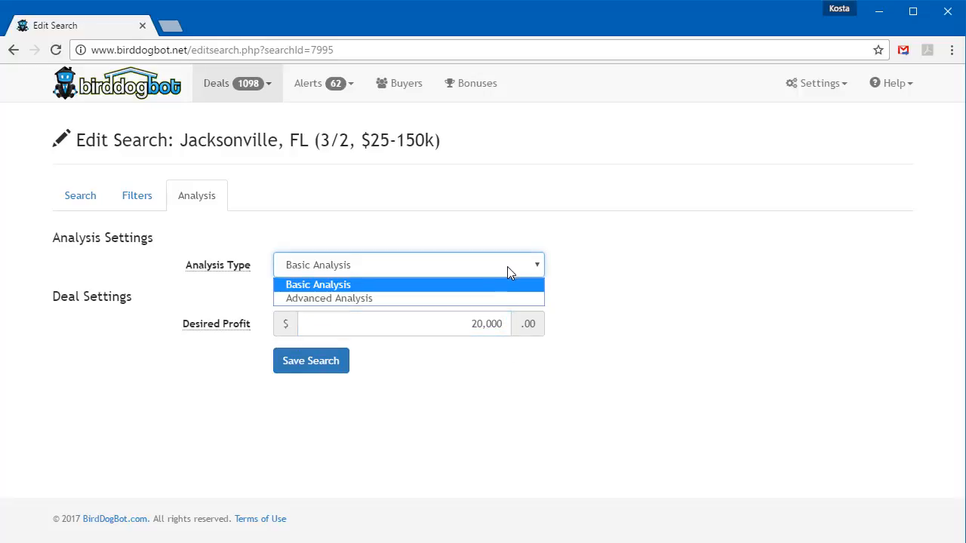
pyautogui.click(504, 297)
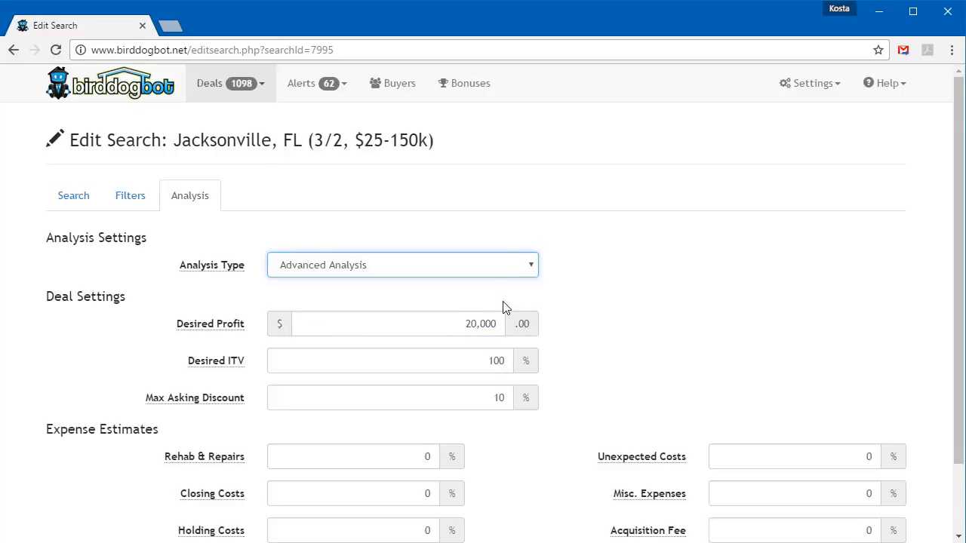
pyautogui.scroll(-2, 499, 313)
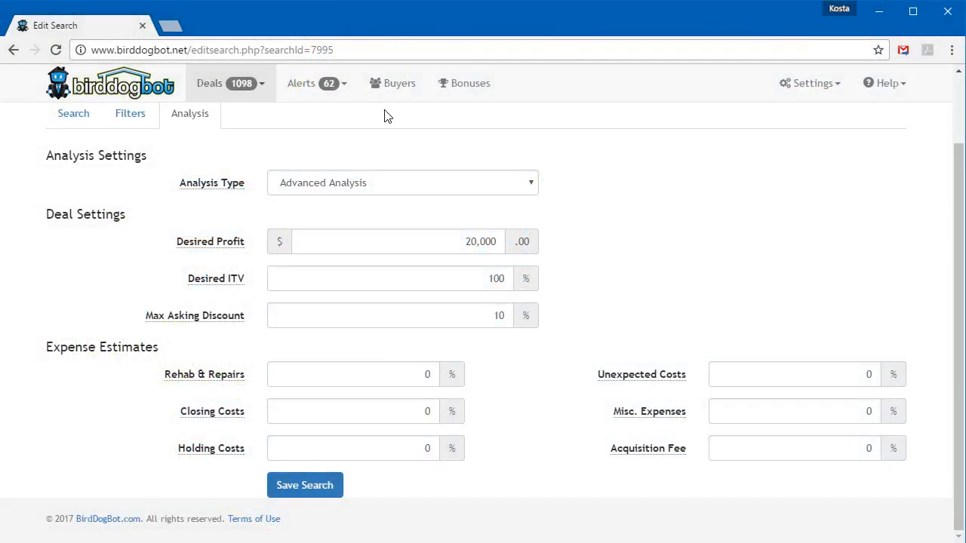
# Start adding a new deal, filling in the property's address and an asking price of $70,000.
pyautogui.click(248, 89)
pyautogui.click(246, 134)
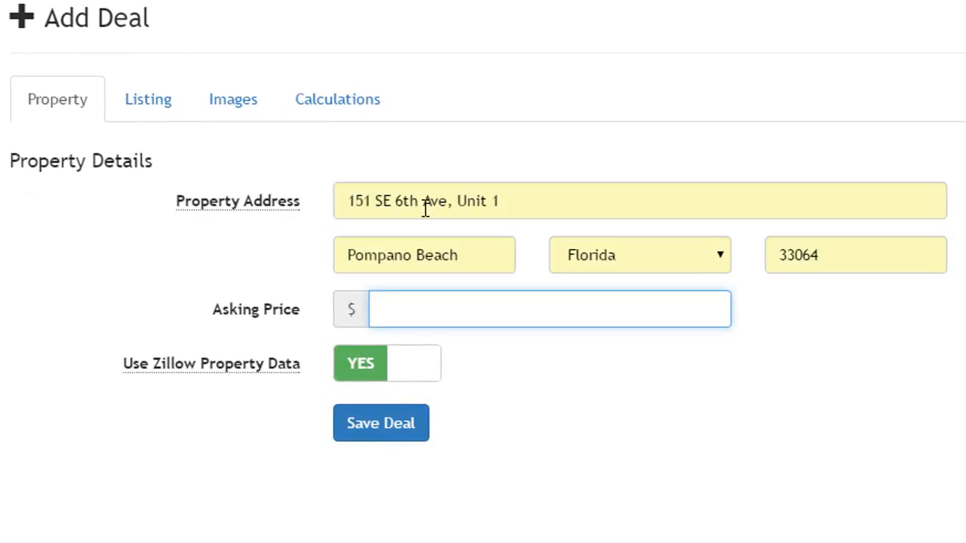
pyautogui.write('70000')
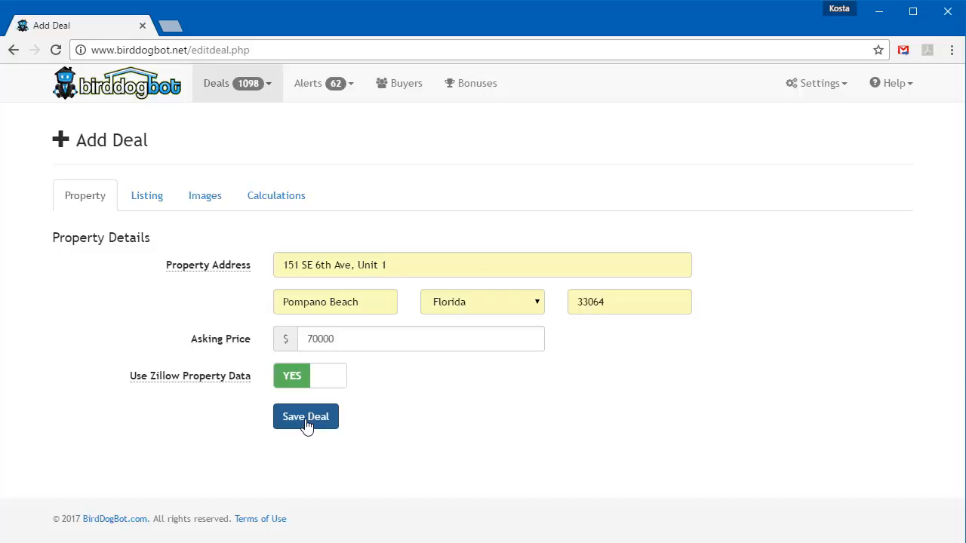
# Review the new deal's listing details and investor contact info.
pyautogui.click(155, 208)
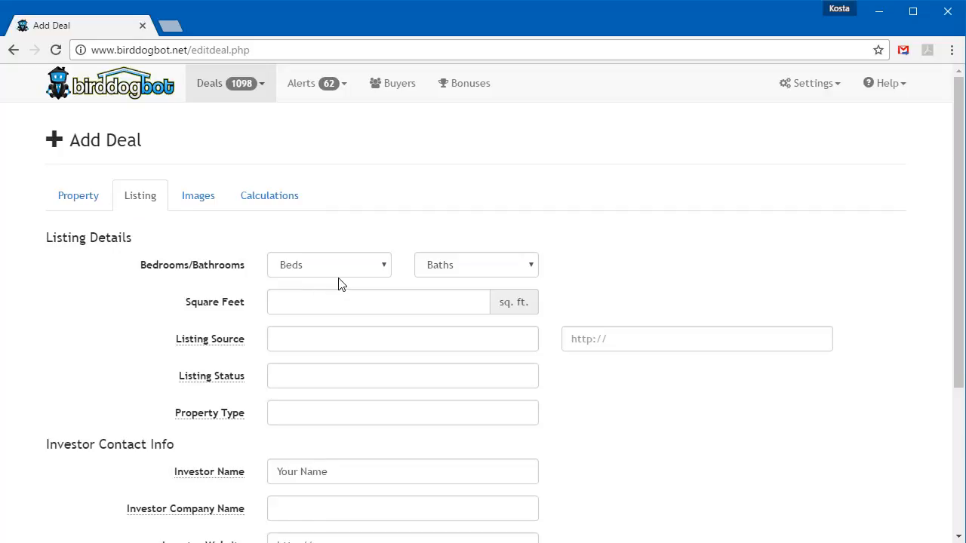
pyautogui.scroll(-1, 314, 245)
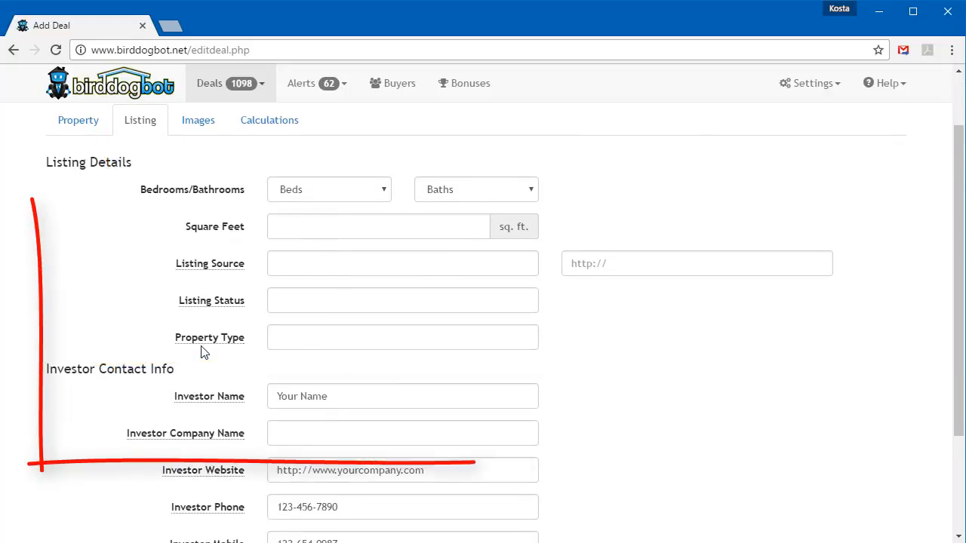
pyautogui.scroll(-2, 202, 350)
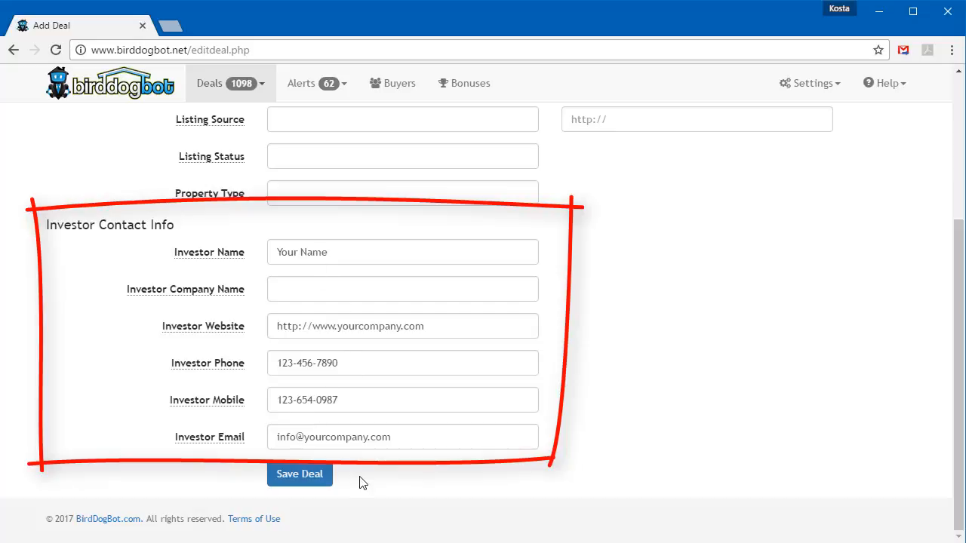
pyautogui.scroll(3, 377, 434)
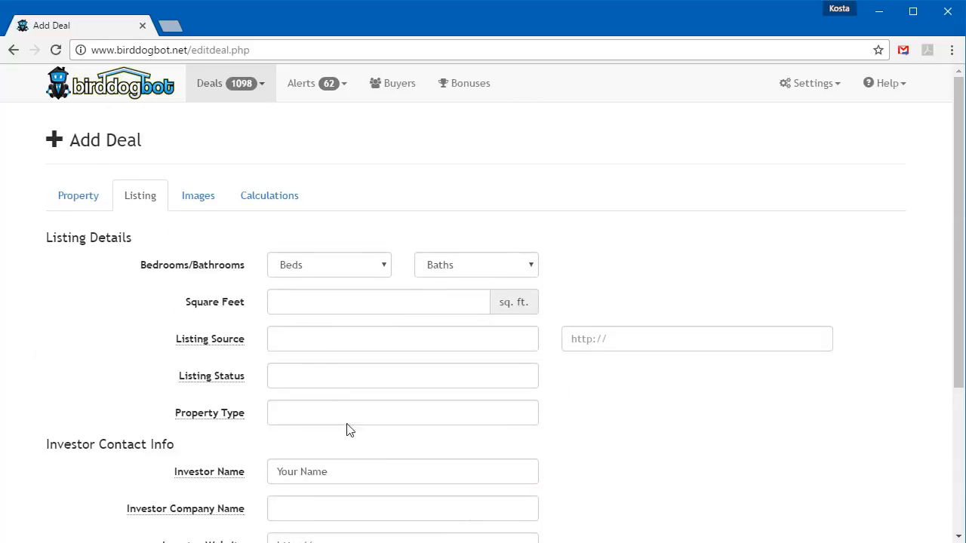
# Check the new deal's image and calculation settings and save the deal.
pyautogui.click(199, 203)
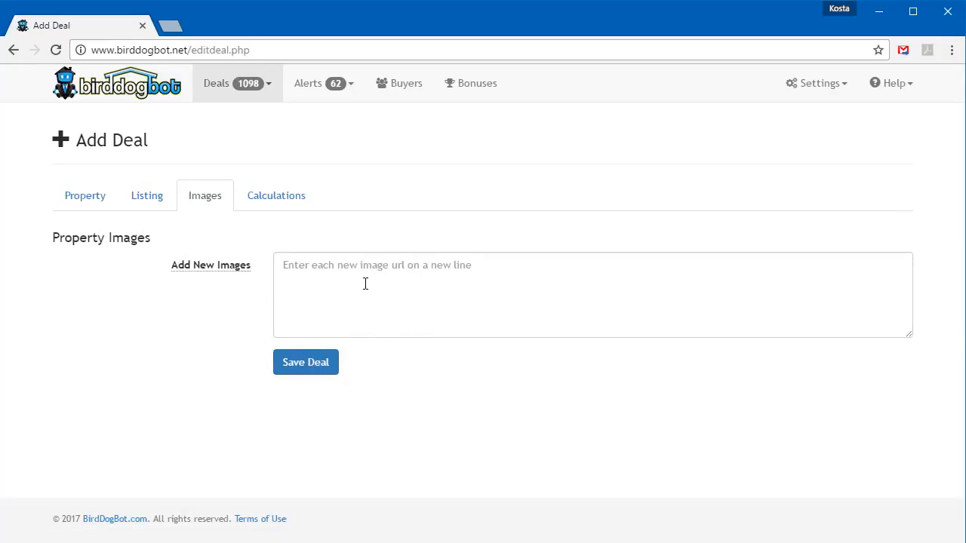
pyautogui.click(285, 199)
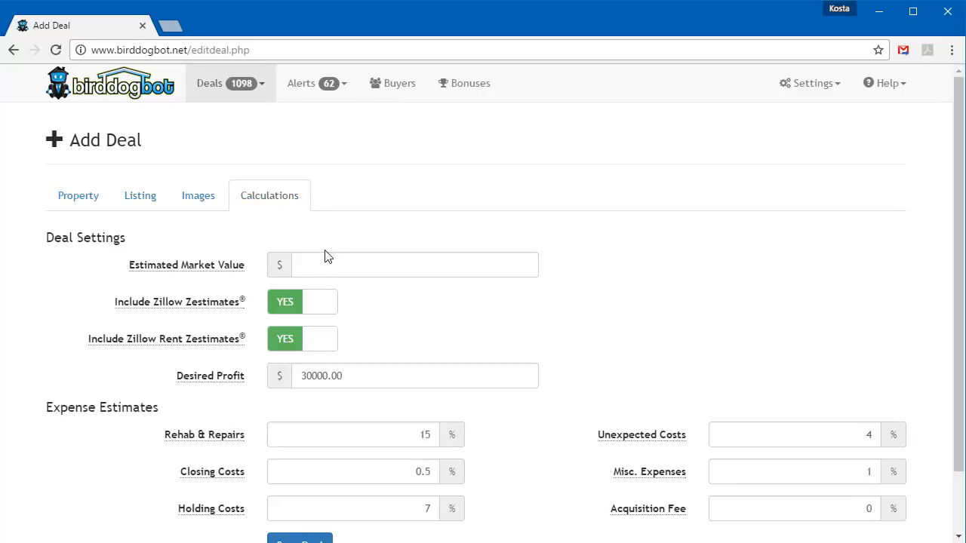
pyautogui.scroll(-1, 338, 273)
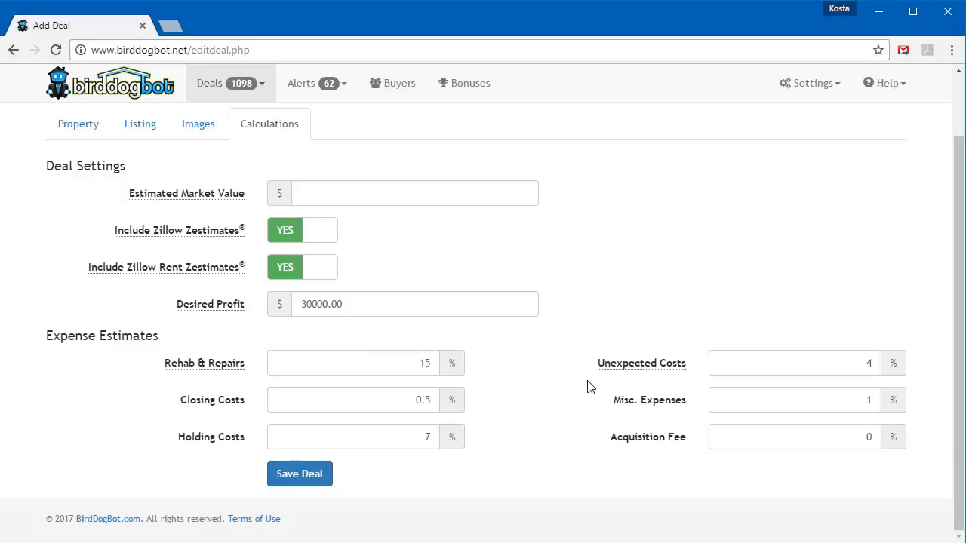
pyautogui.click(300, 474)
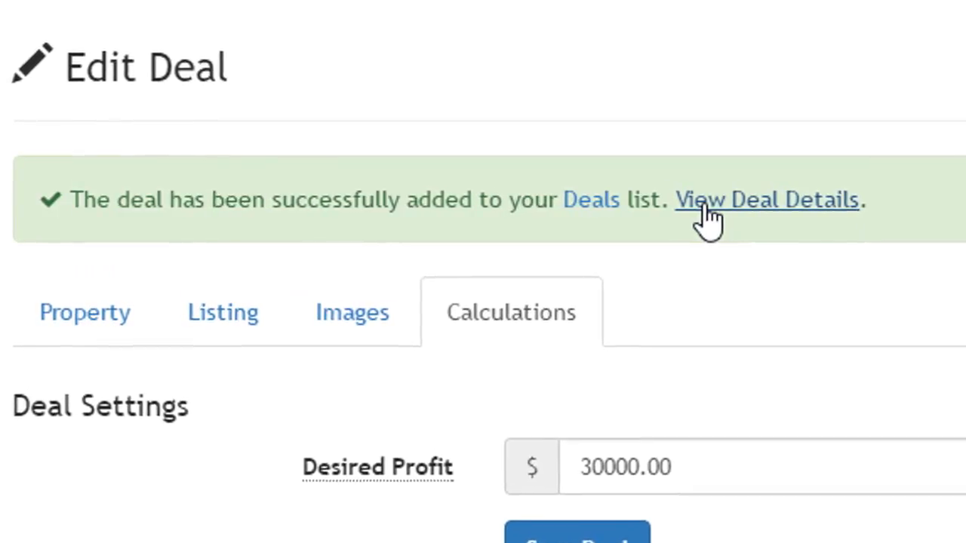
# Open the saved deal's details and examine its overview, property details, market value estimates and rental income estimates.
pyautogui.click(759, 210)
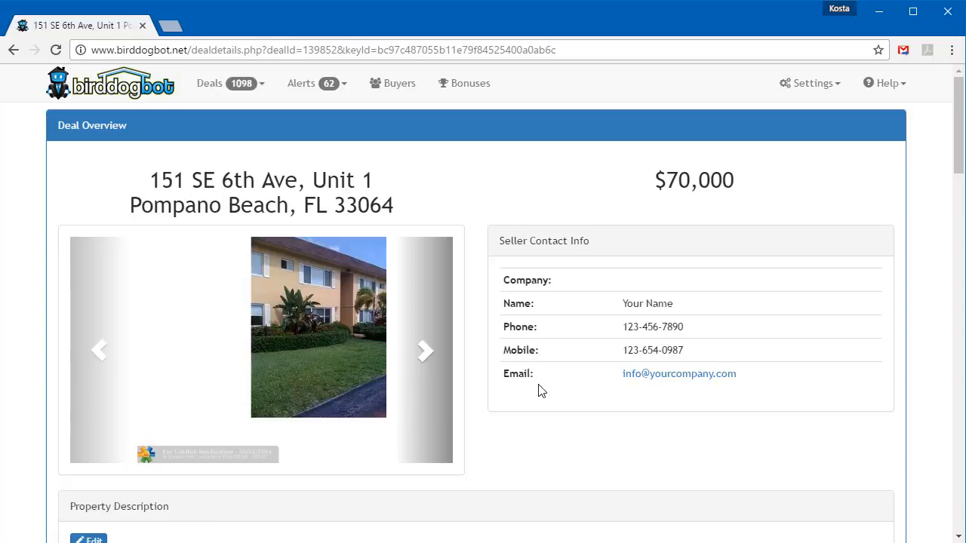
pyautogui.scroll(-3, 517, 412)
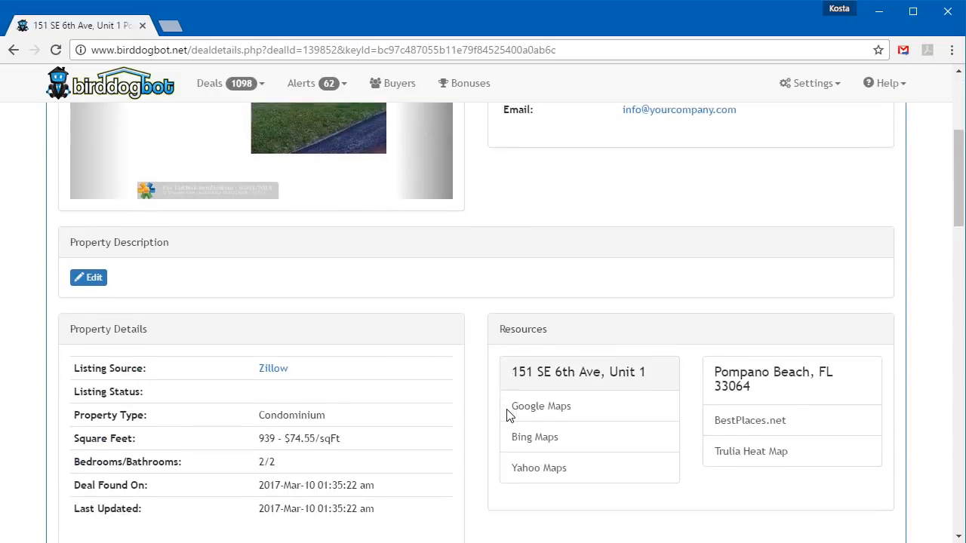
pyautogui.scroll(-1, 508, 415)
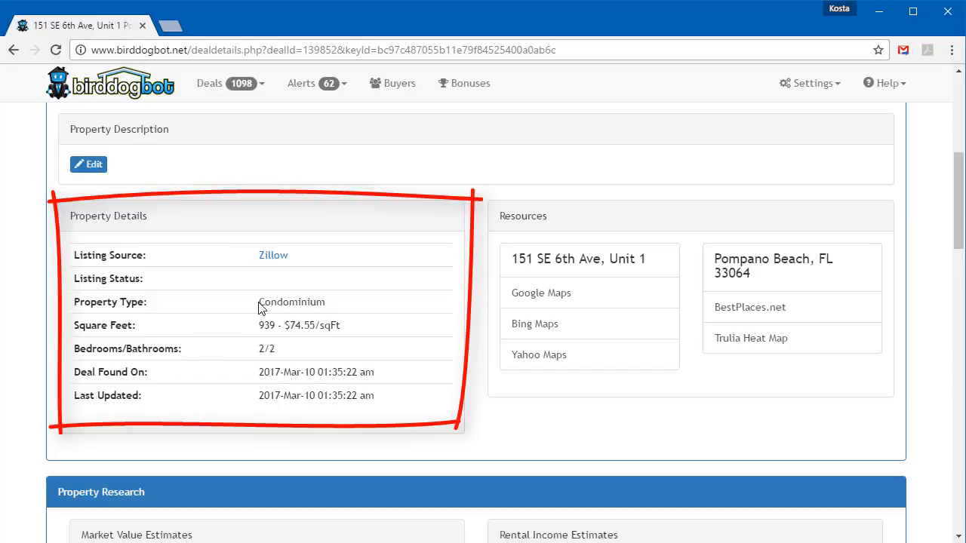
pyautogui.moveTo(258, 305); pyautogui.dragTo(327, 303)
pyautogui.moveTo(259, 327); pyautogui.dragTo(269, 327)
pyautogui.click(306, 351)
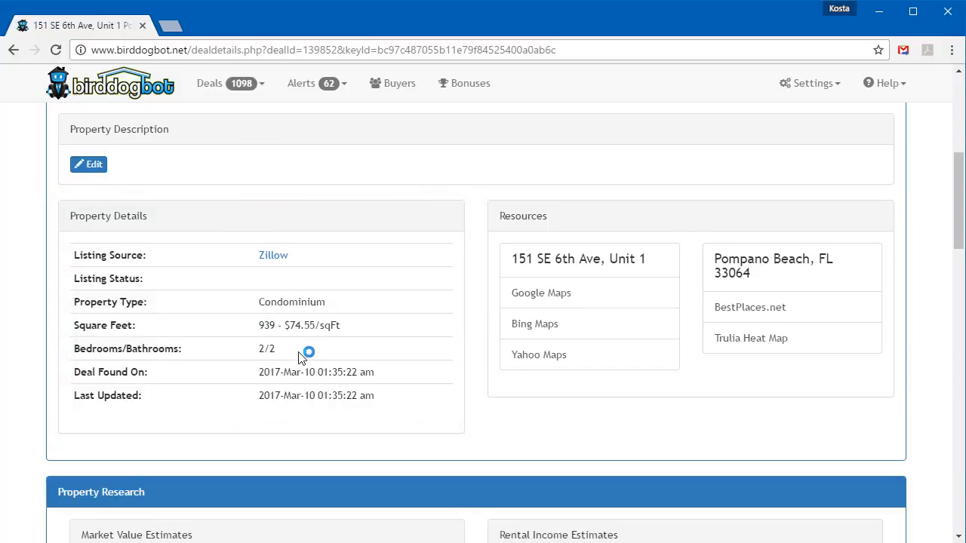
pyautogui.scroll(-2, 300, 355)
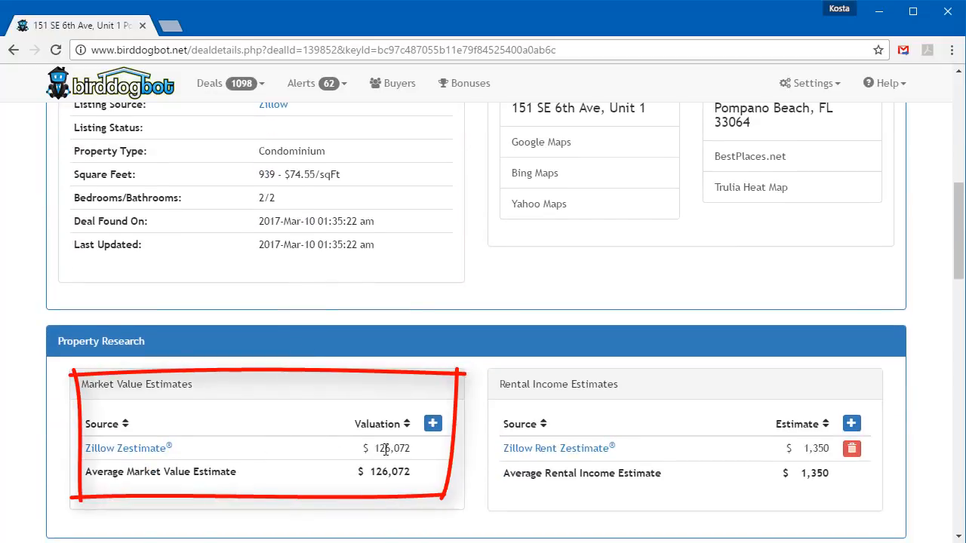
pyautogui.scroll(6, 414, 453)
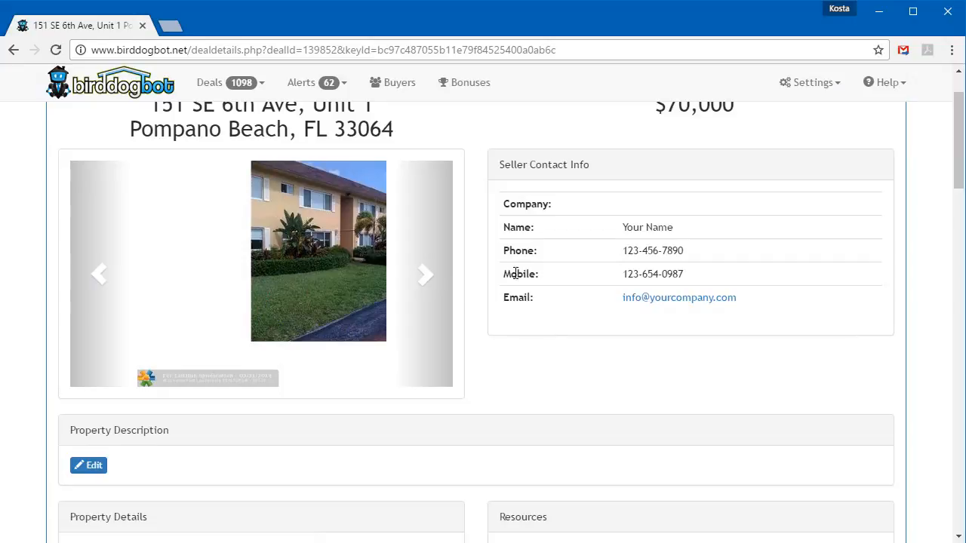
# Go to deal importing, open the import template in Excel and select the Address, City, State Zip and Asking Price headers.
pyautogui.click(236, 85)
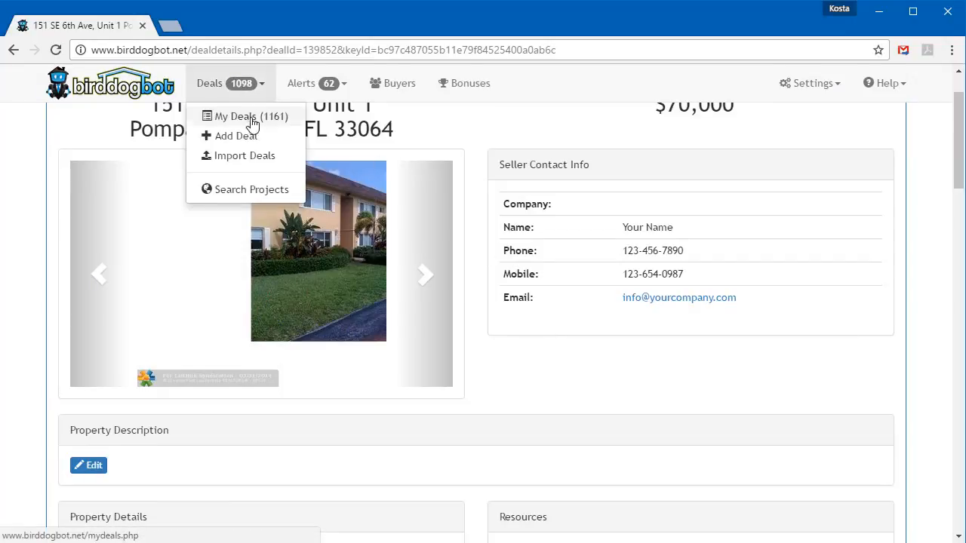
pyautogui.click(261, 158)
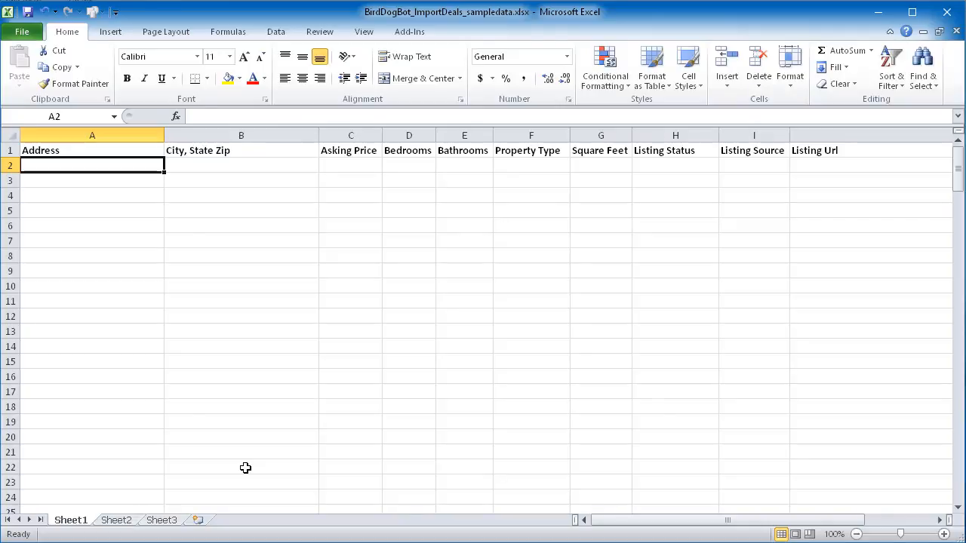
pyautogui.press('Up')
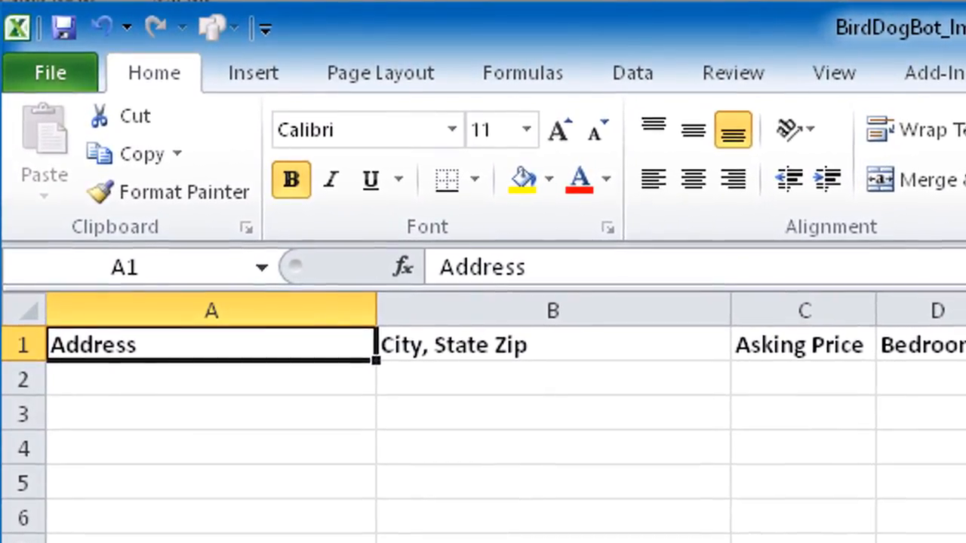
pyautogui.hotkey('shift', 'Right')
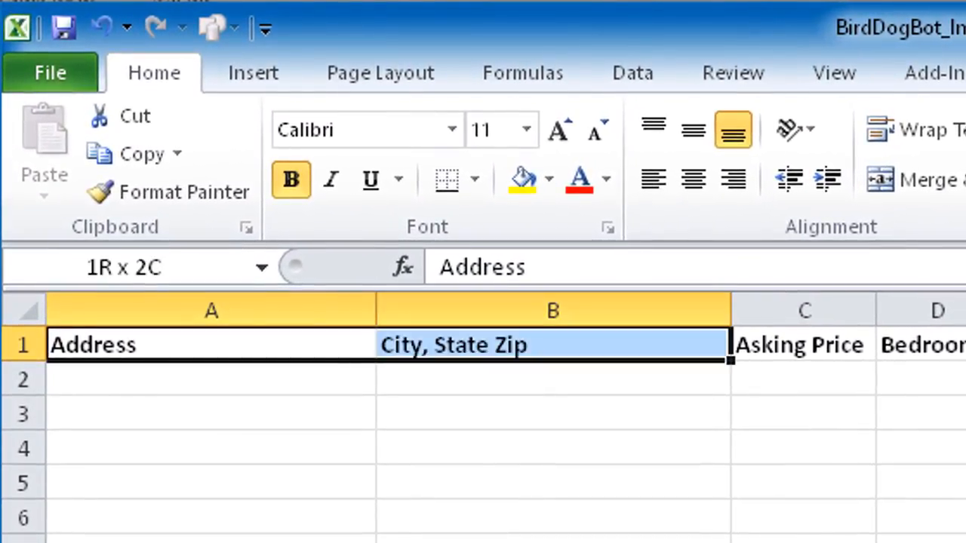
pyautogui.hotkey('shift', 'Right')
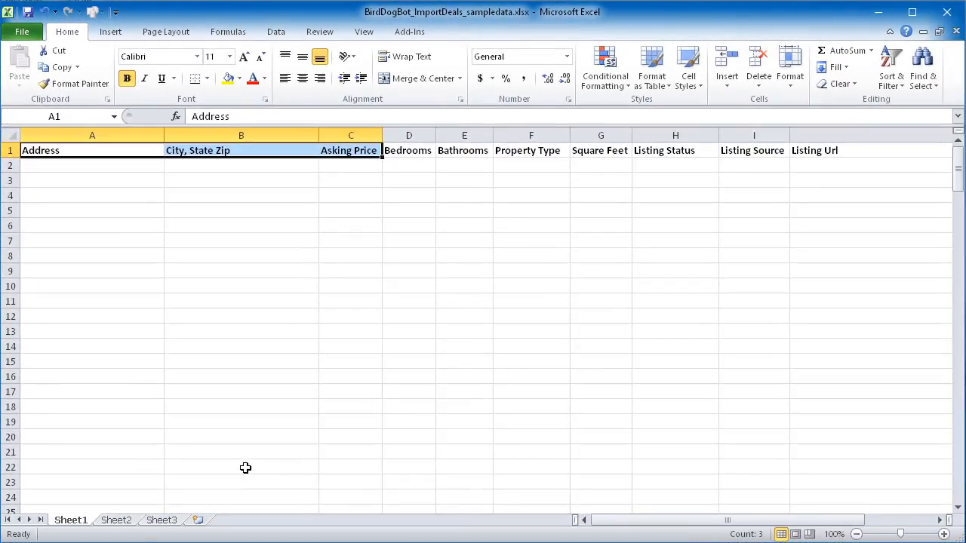
# Paste the property listings into the template starting at cell A2 and copy the whole table including its headers.
pyautogui.press('Down')
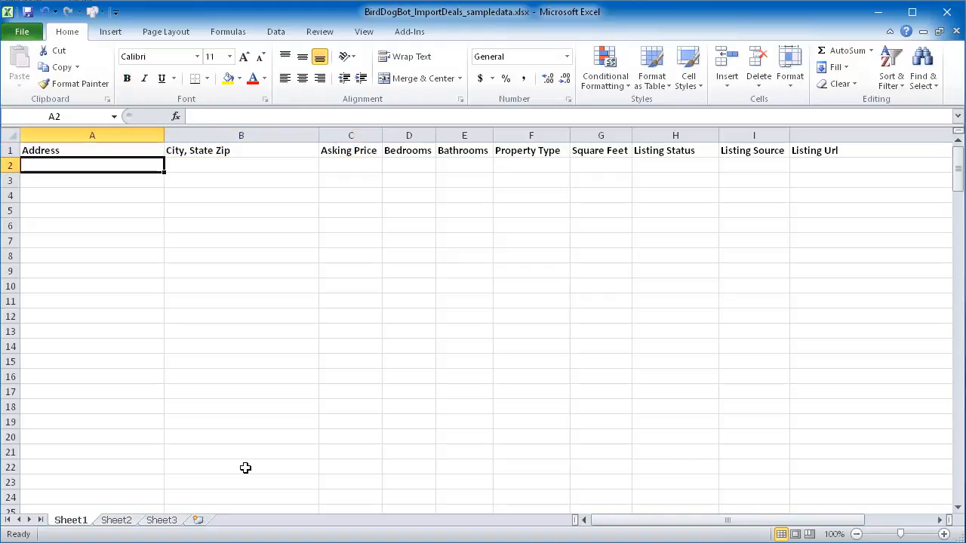
pyautogui.hotkey('ctrl', 'v')
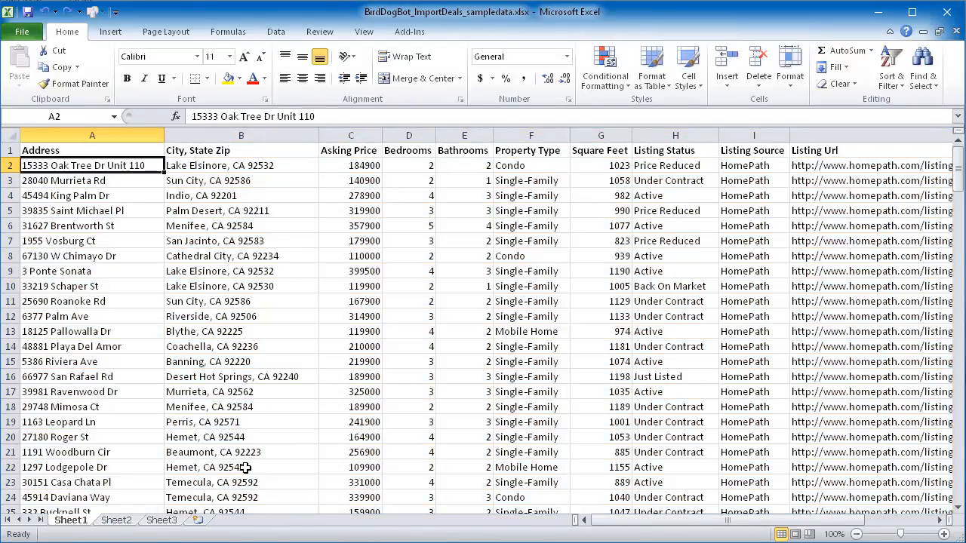
pyautogui.hotkey('ctrl', 'a')
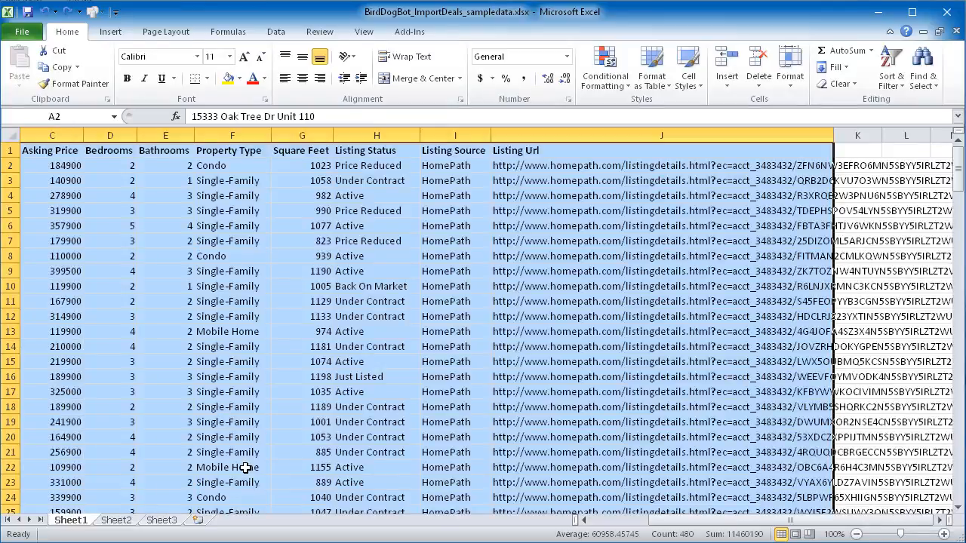
pyautogui.rightClick(272, 199)
pyautogui.click(313, 227)
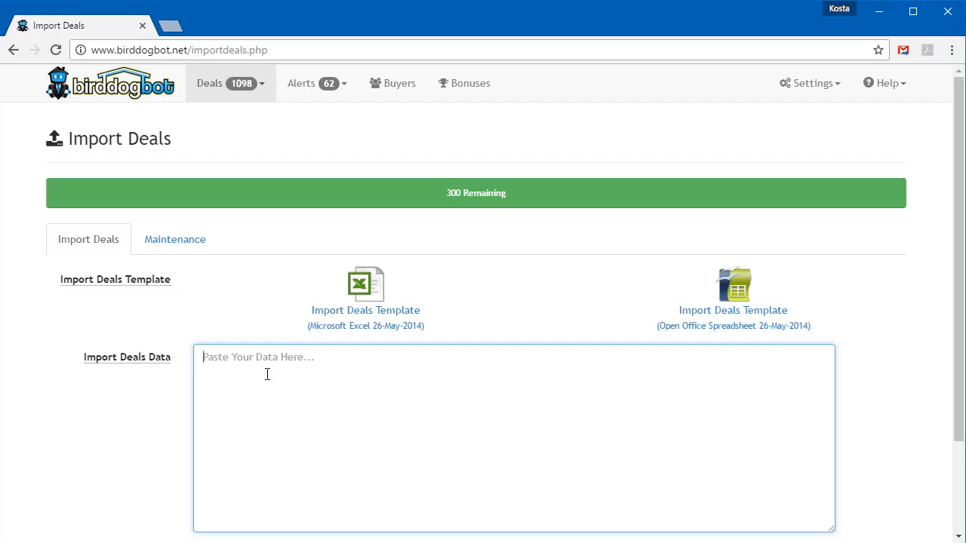
# Switch to BirdDogBot in the browser and paste the copied listings as the import deals data.
pyautogui.rightClick(268, 374)
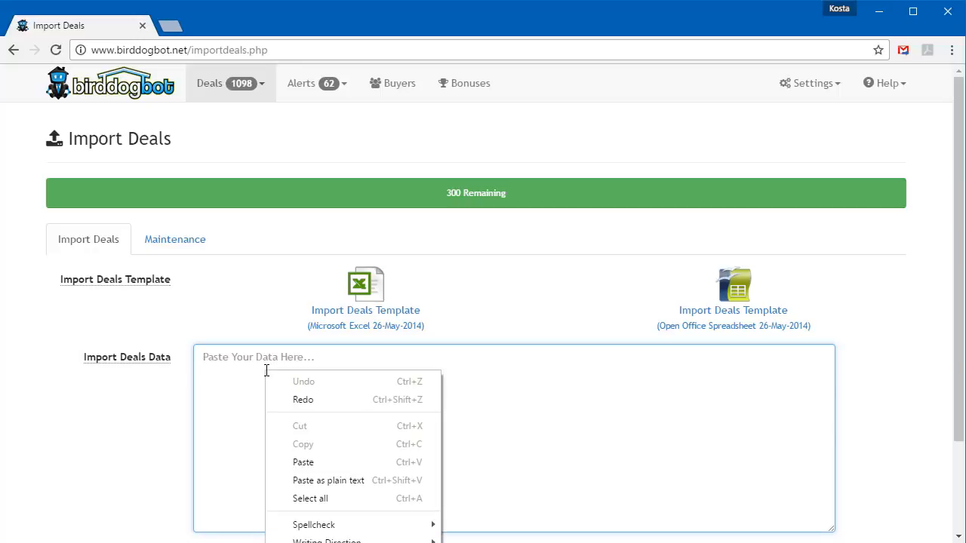
pyautogui.click(300, 462)
pyautogui.scroll(-1, 288, 452)
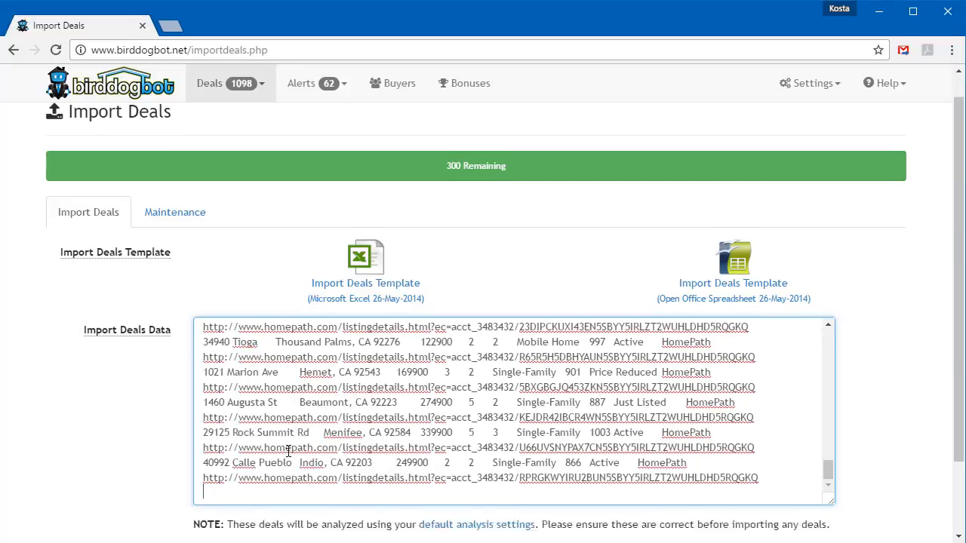
pyautogui.scroll(-2, 288, 451)
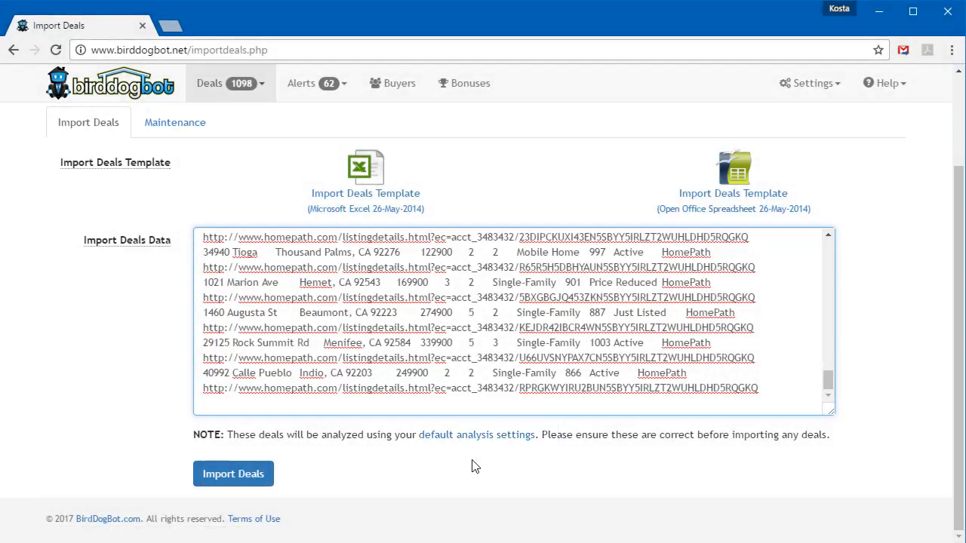
# Import the pasted property listings as deals and check the confirmation of imported rows.
pyautogui.click(813, 86)
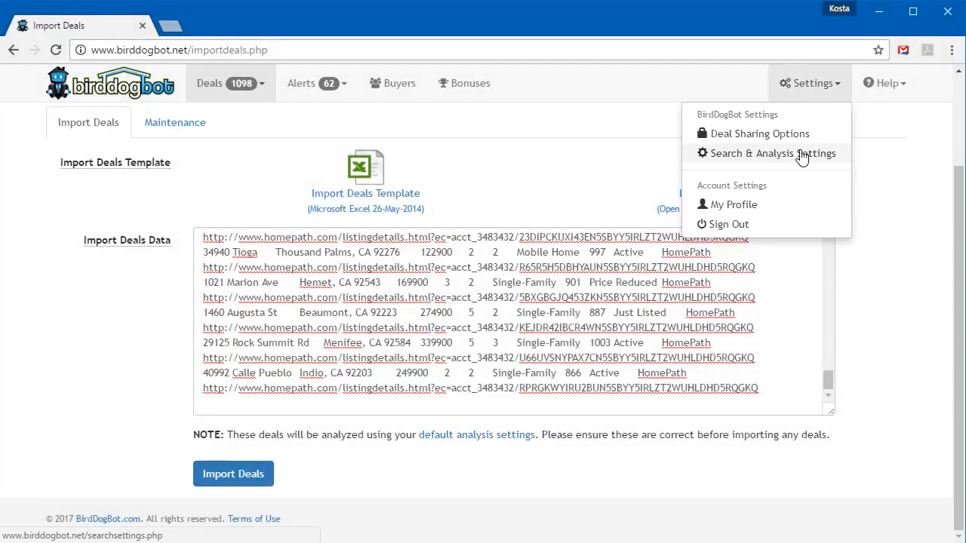
pyautogui.click(444, 459)
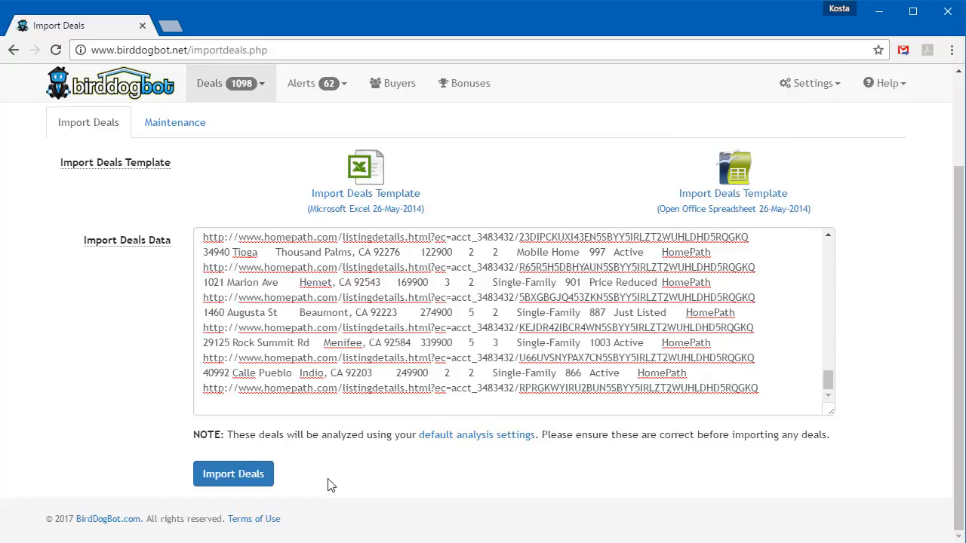
pyautogui.click(252, 486)
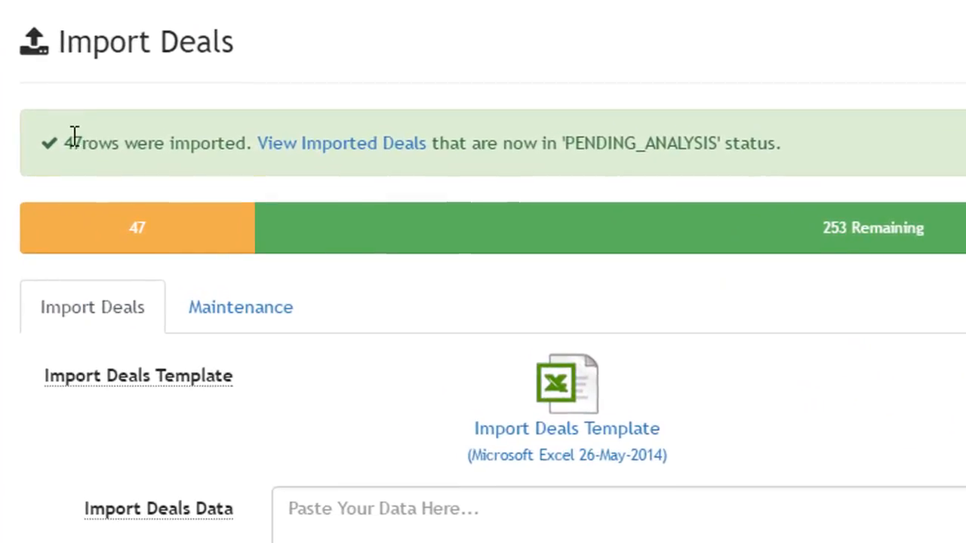
pyautogui.moveTo(63, 135); pyautogui.dragTo(172, 134)
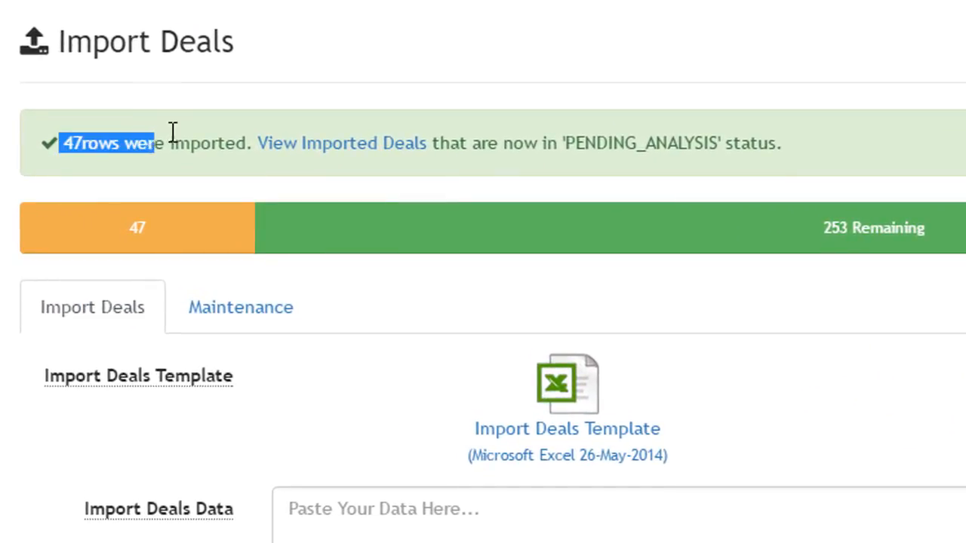
pyautogui.click(222, 165)
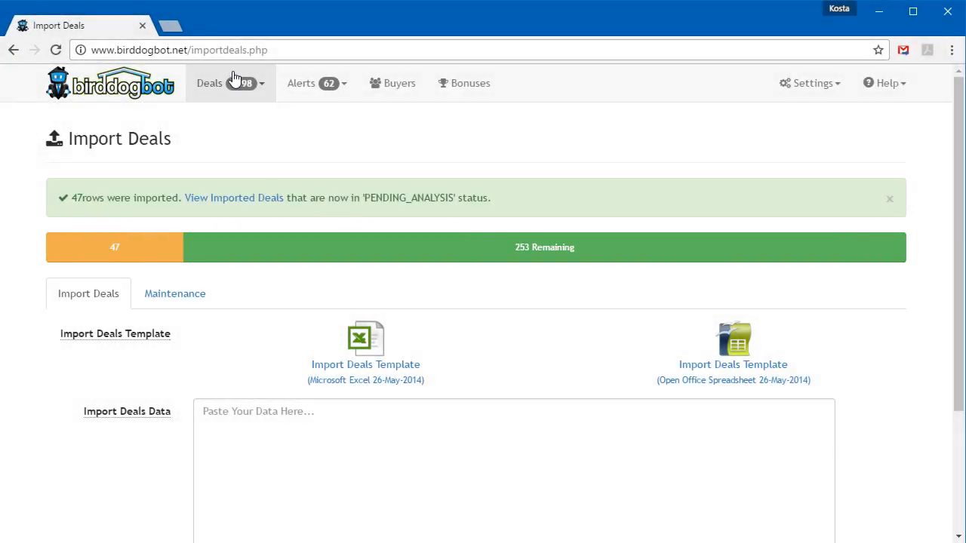
# Open the My Deals list and look through the most recently updated HomePath listings.
pyautogui.click(226, 83)
pyautogui.click(240, 115)
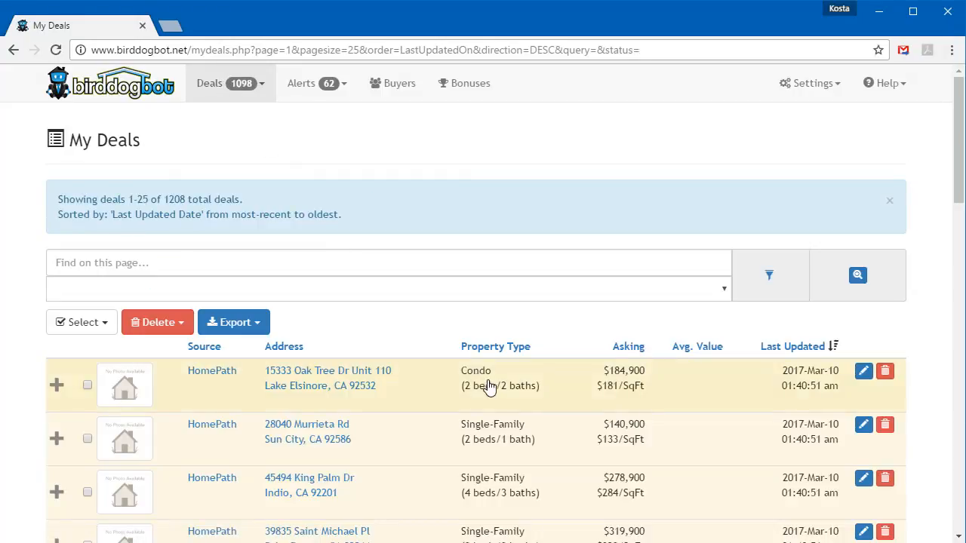
pyautogui.scroll(-3, 436, 368)
pyautogui.scroll(-1, 436, 368)
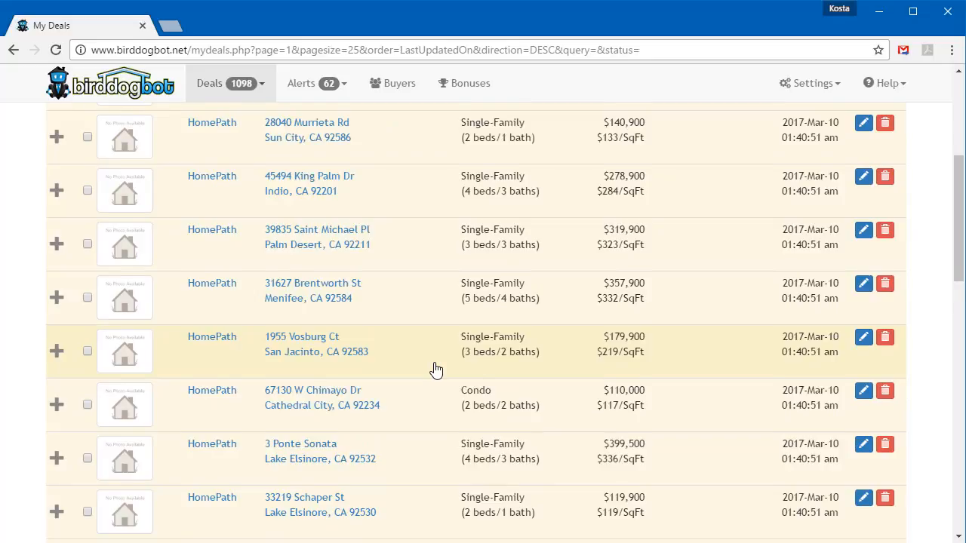
pyautogui.scroll(3, 436, 368)
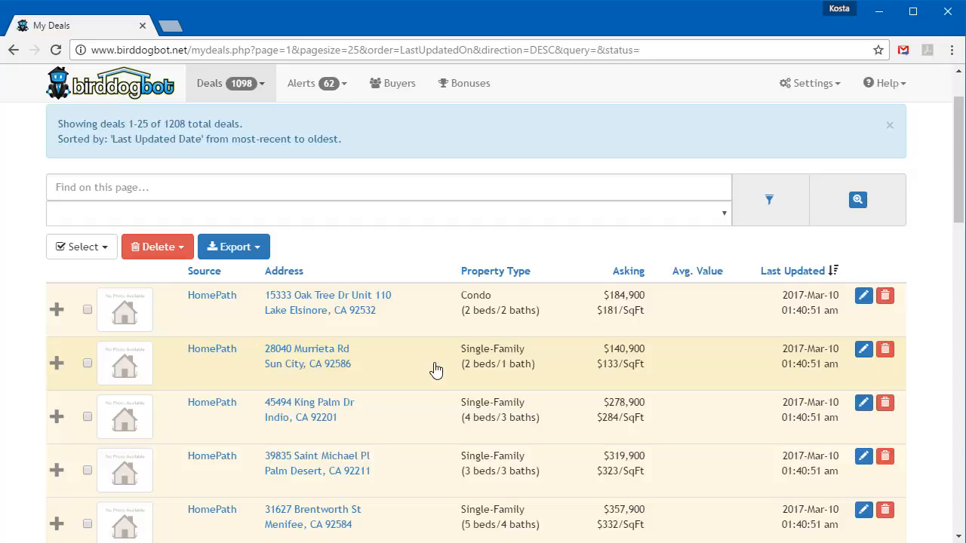
# Return to deal importing, purge all pending deals through its maintenance options and check the remaining import allowance.
pyautogui.click(232, 87)
pyautogui.click(264, 157)
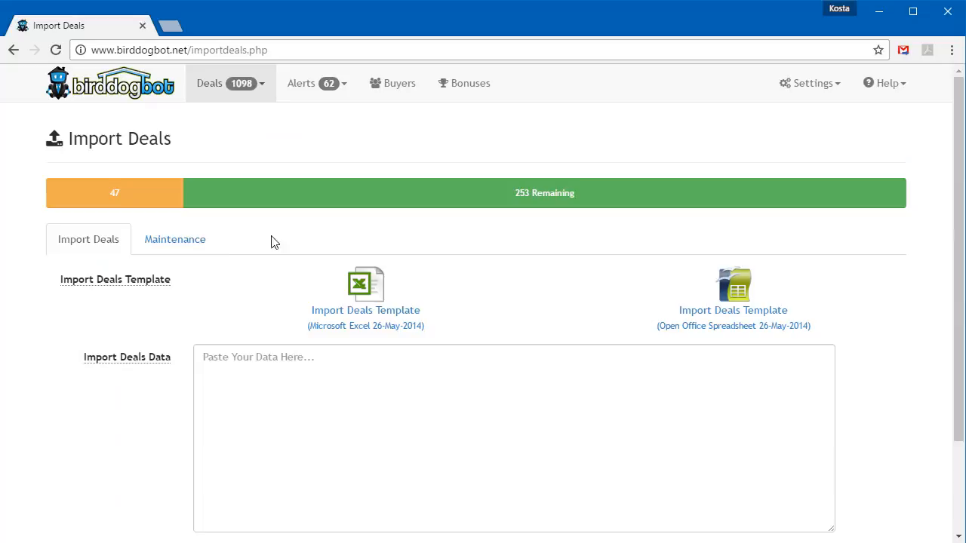
pyautogui.click(182, 242)
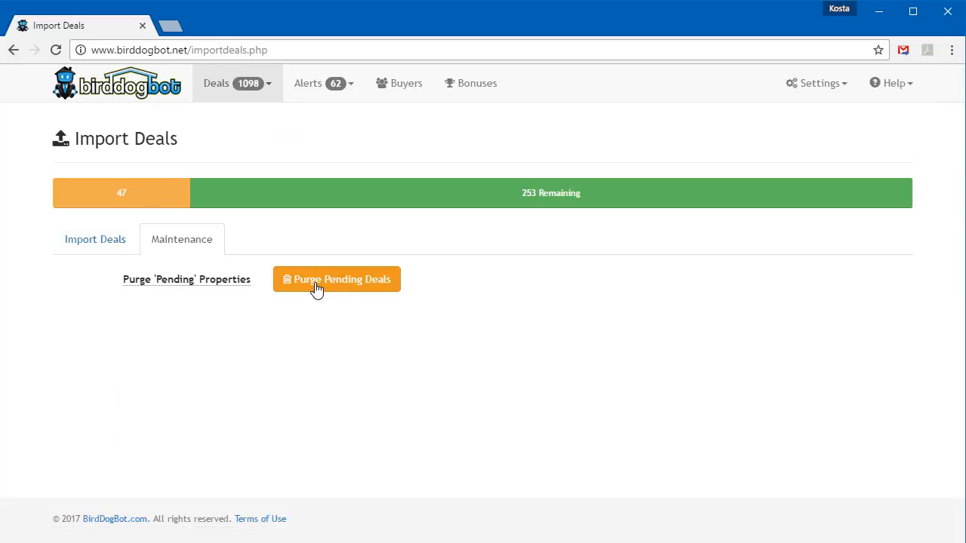
pyautogui.click(317, 290)
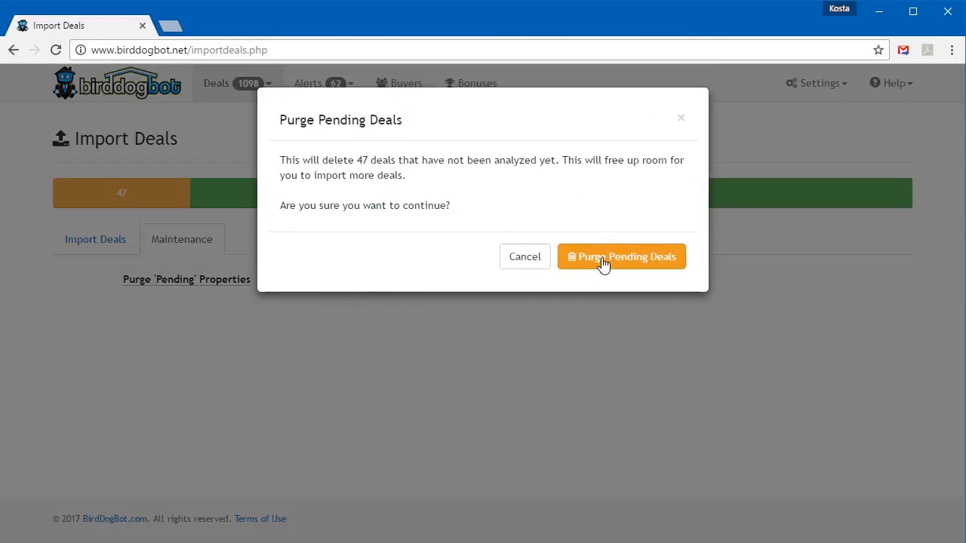
pyautogui.click(604, 265)
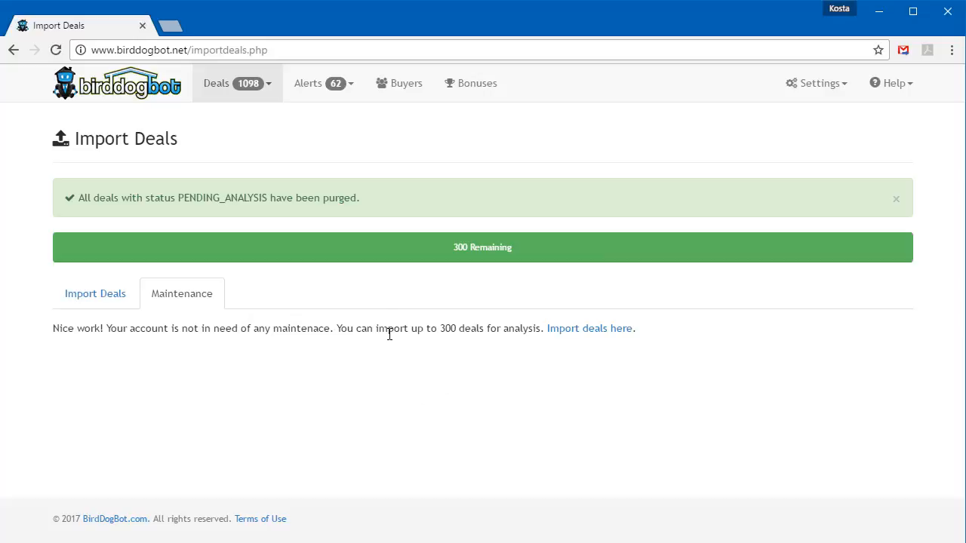
pyautogui.moveTo(454, 246); pyautogui.dragTo(516, 246)
pyautogui.click(516, 246)
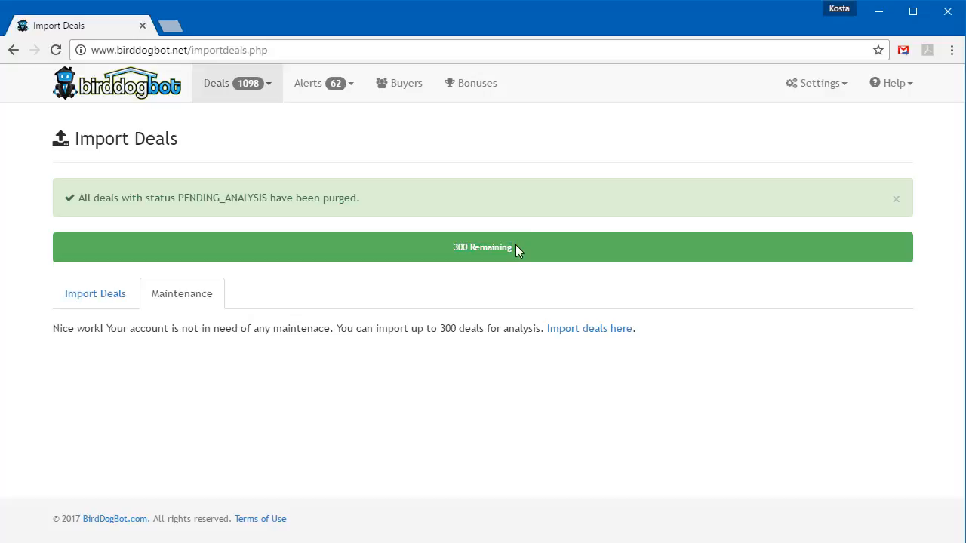